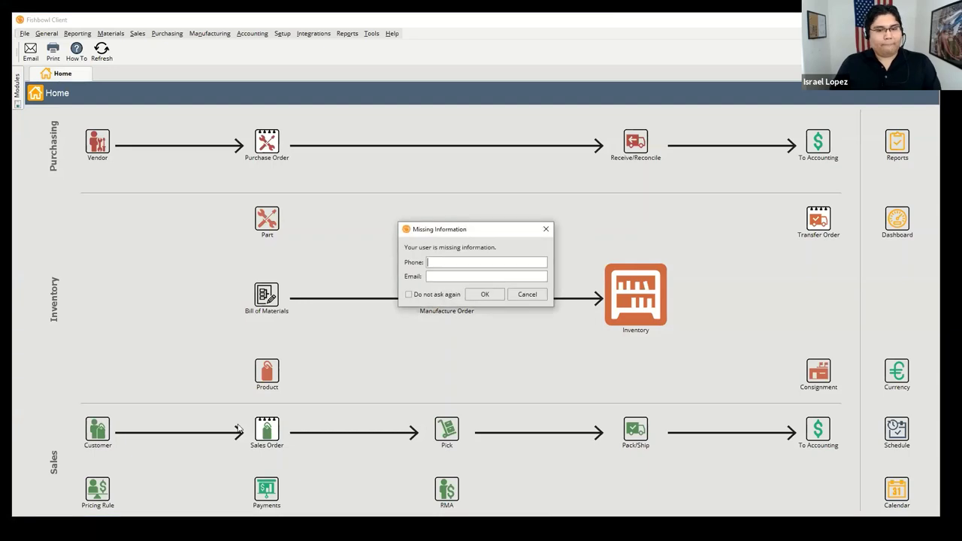
Step: Dismiss the missing-information prompt and open part FG1000, Blue Medical Mask - Case of 100, from its product record
{"action": "left_click", "coordinate": [519, 294]}
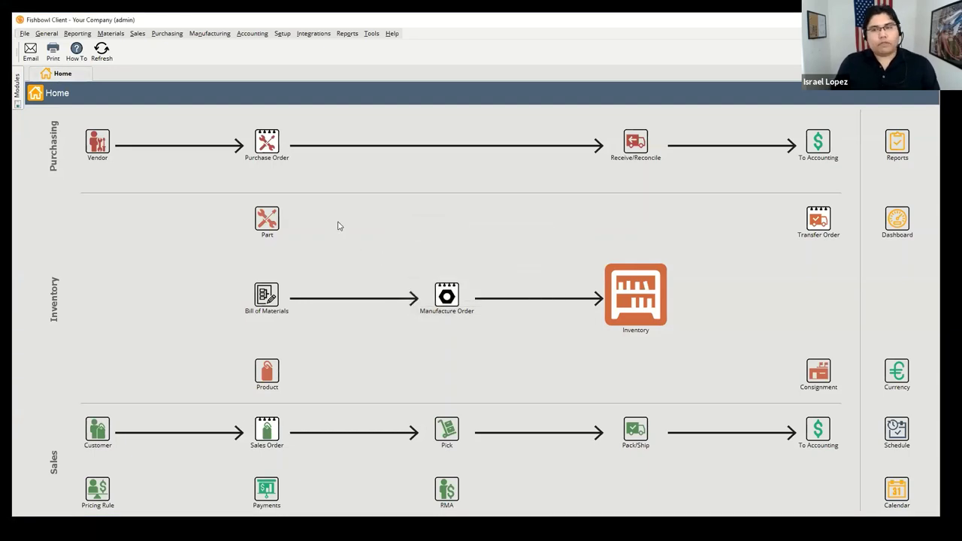
{"action": "left_click", "coordinate": [105, 35]}
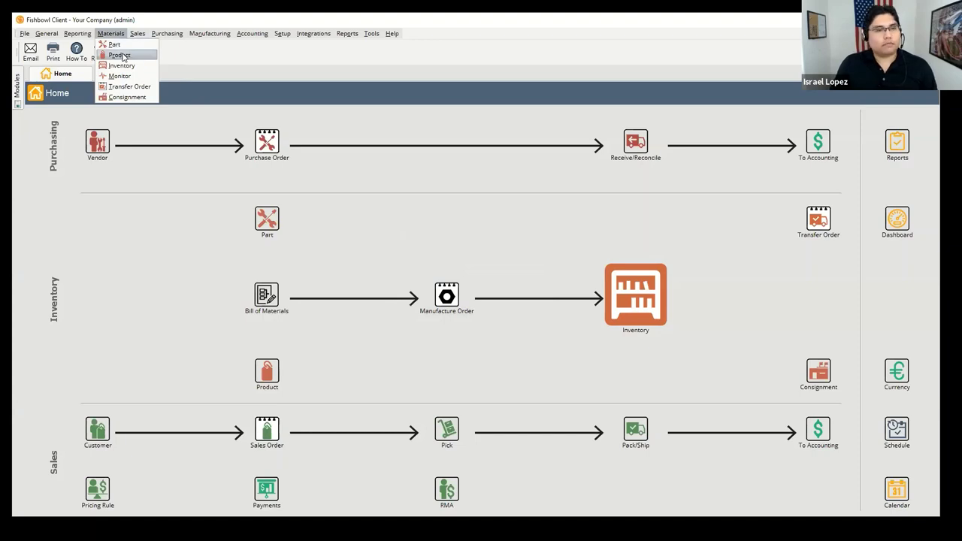
{"action": "left_click", "coordinate": [121, 55]}
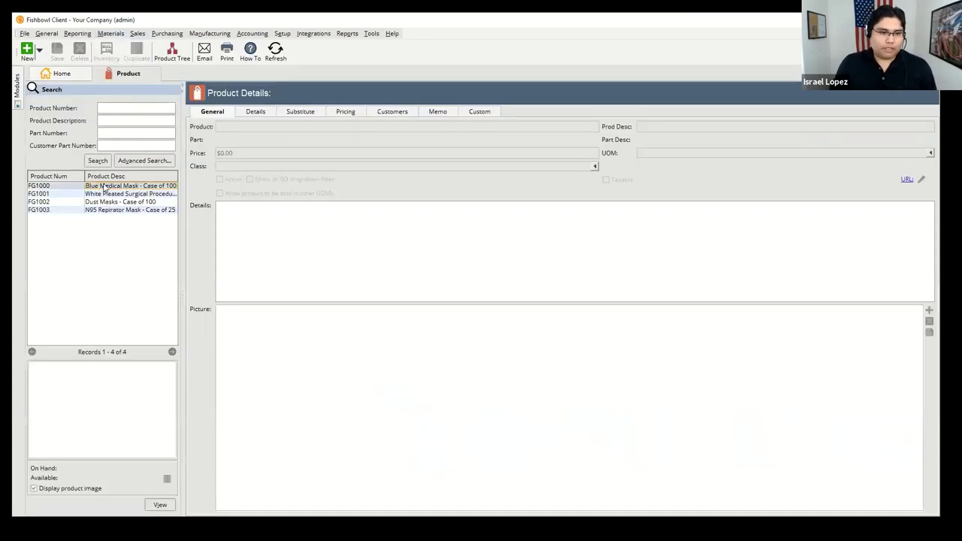
{"action": "left_click", "coordinate": [106, 188]}
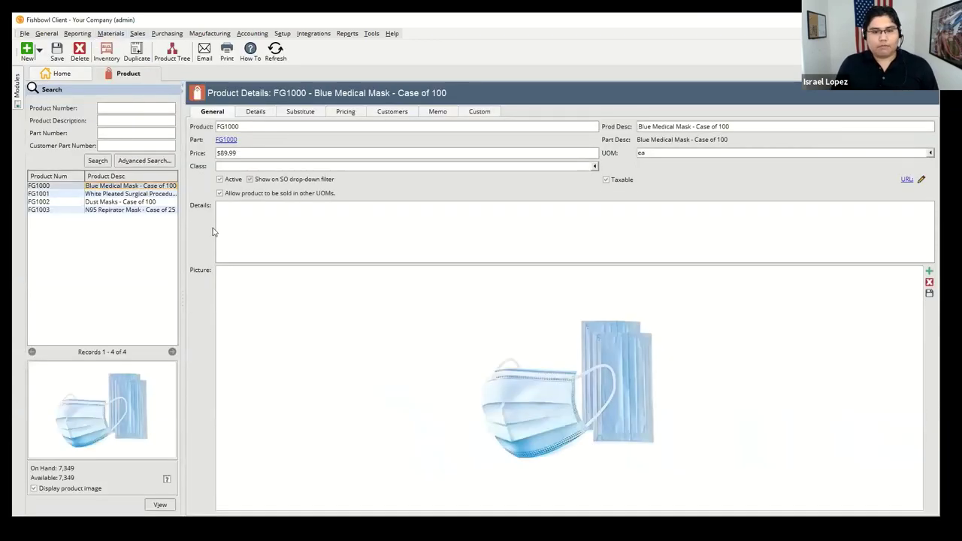
{"action": "left_click", "coordinate": [306, 238]}
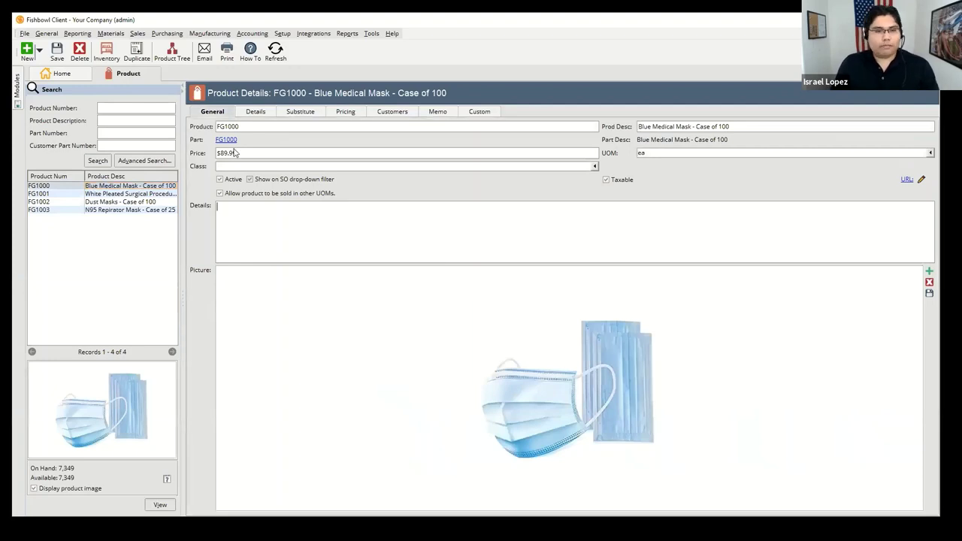
{"action": "left_click", "coordinate": [226, 140]}
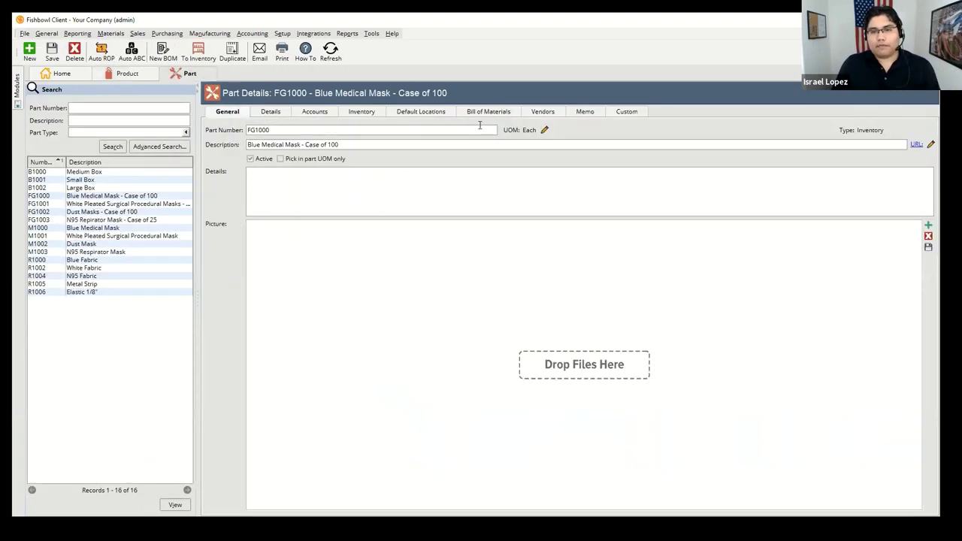
Step: Review the FG1000 bill of materials, its B1000 and M1000 components, then the M1000 bill of materials
{"action": "left_click", "coordinate": [485, 113]}
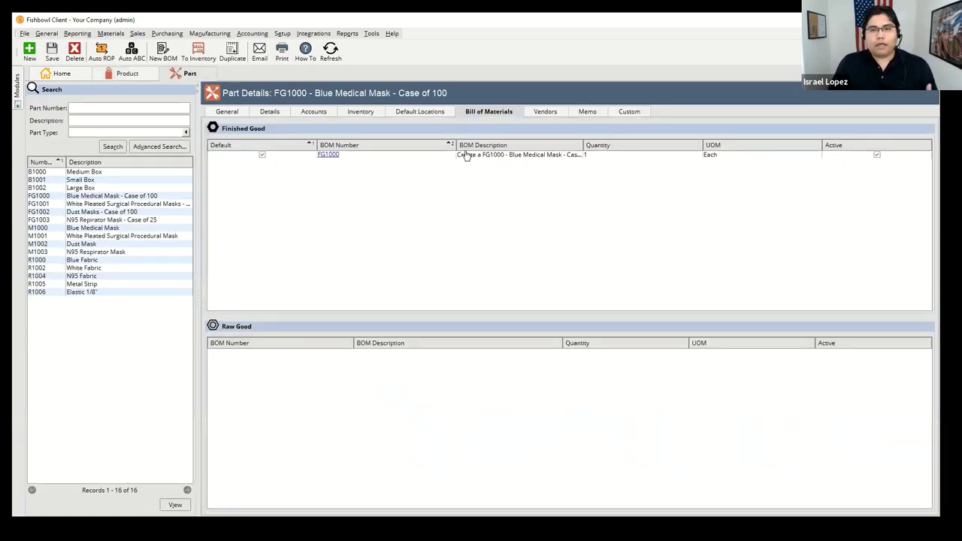
{"action": "left_click", "coordinate": [329, 156]}
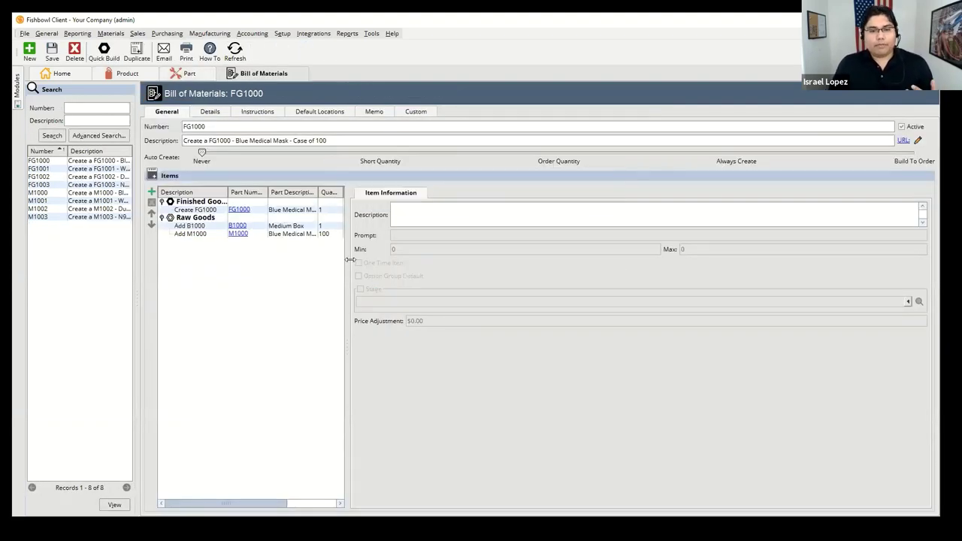
{"action": "left_click_drag", "start_coordinate": [398, 262], "coordinate": [514, 263]}
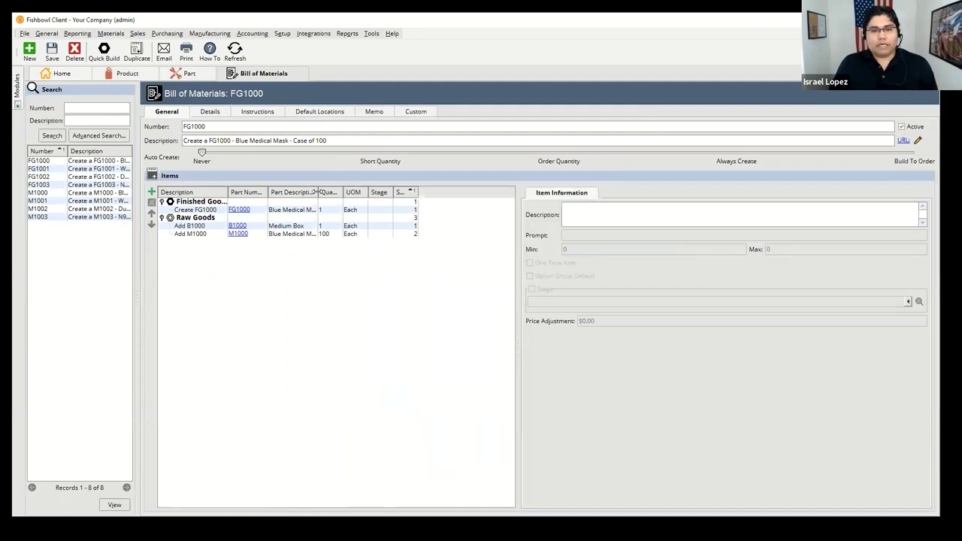
{"action": "left_click_drag", "start_coordinate": [316, 194], "coordinate": [365, 194]}
{"action": "left_click", "coordinate": [311, 225]}
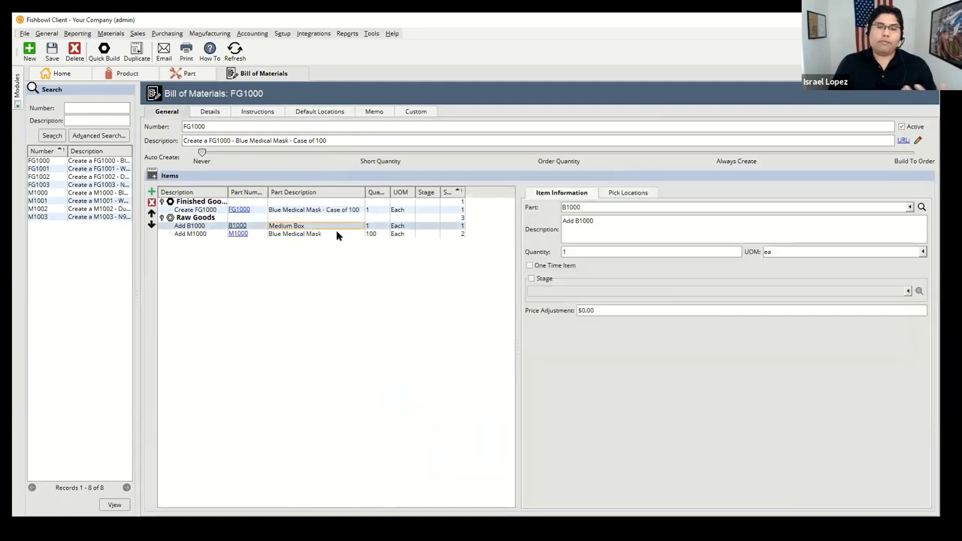
{"action": "left_click", "coordinate": [336, 232]}
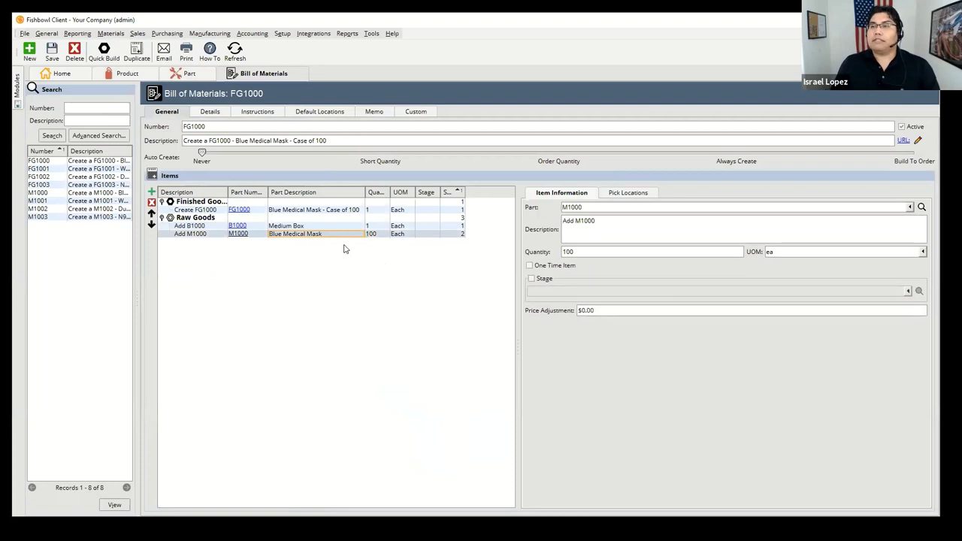
{"action": "left_click", "coordinate": [237, 235]}
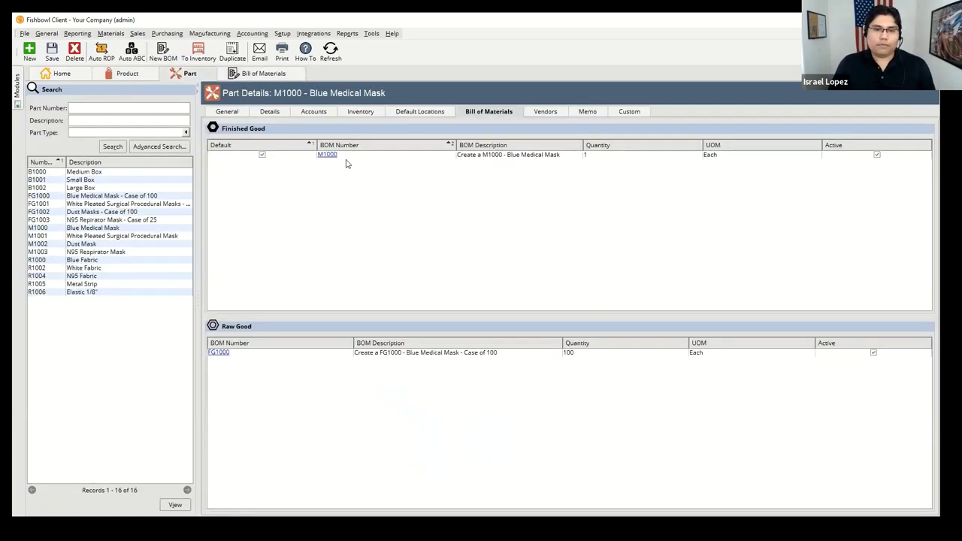
{"action": "left_click", "coordinate": [328, 158]}
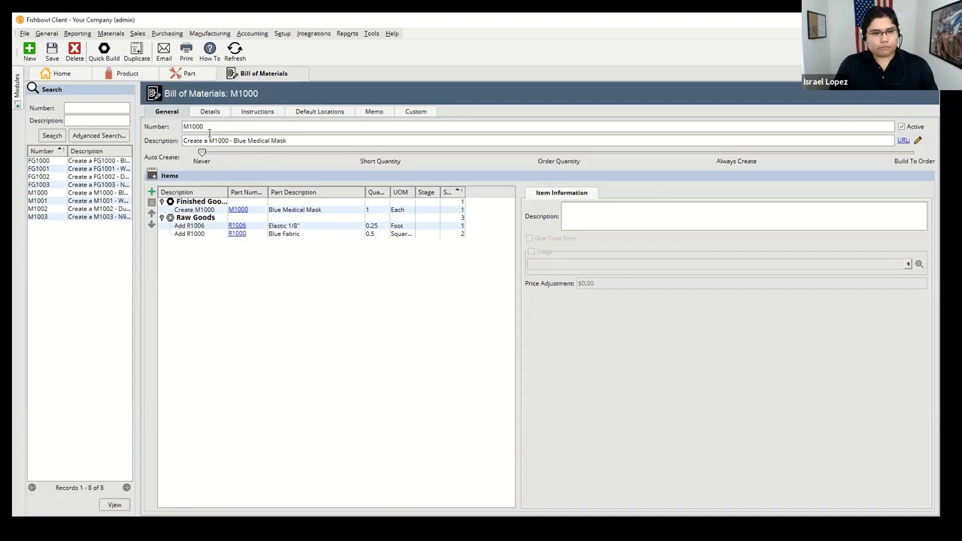
Step: View inventory quantities for all parts with full descriptions shown
{"action": "left_click", "coordinate": [122, 35]}
{"action": "left_click", "coordinate": [120, 66]}
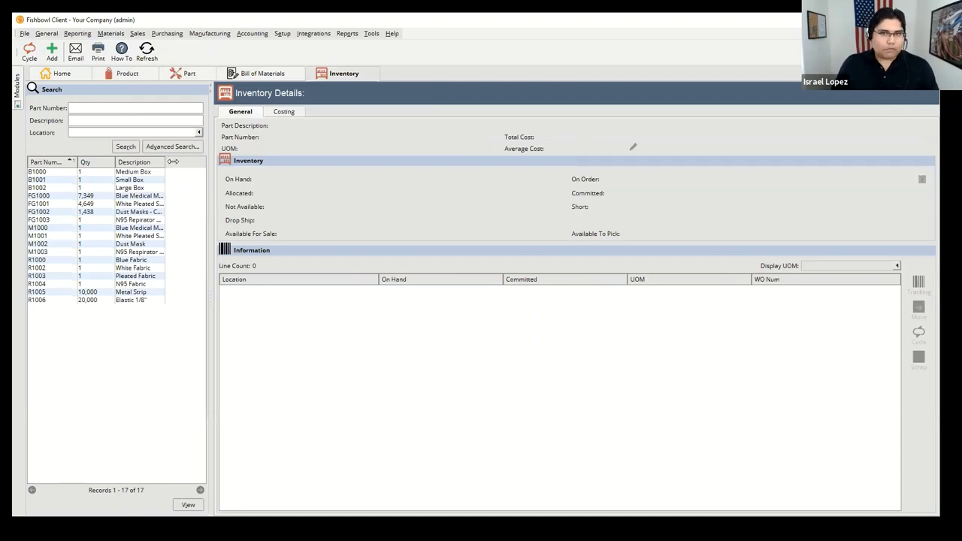
{"action": "left_click_drag", "start_coordinate": [164, 162], "coordinate": [190, 162]}
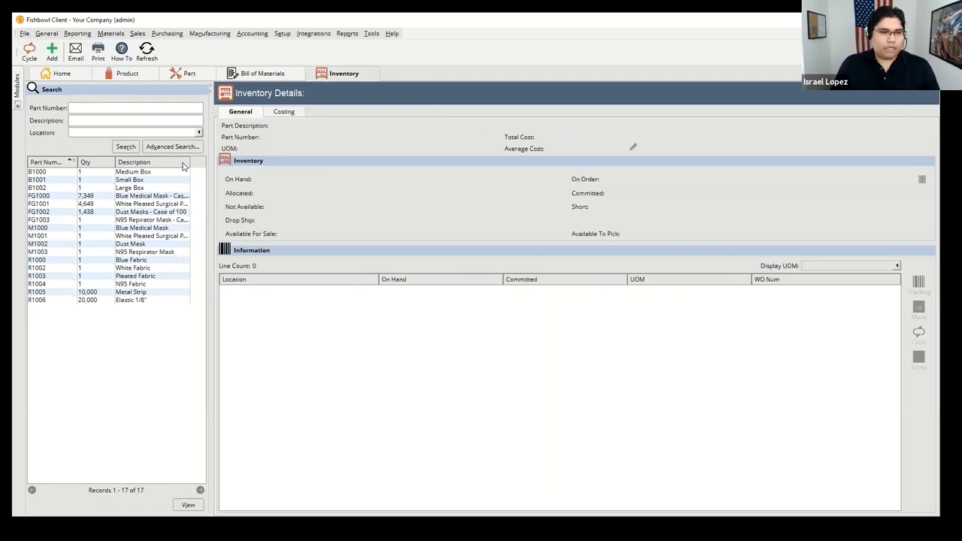
Step: Open the Sales Order module and its order status filter
{"action": "left_click", "coordinate": [137, 34]}
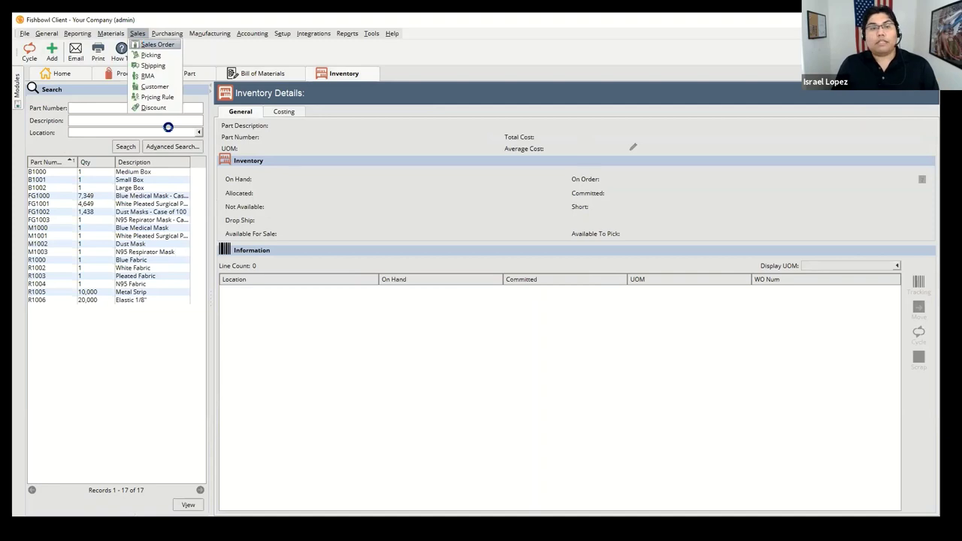
{"action": "left_click", "coordinate": [154, 45]}
{"action": "left_click", "coordinate": [124, 151]}
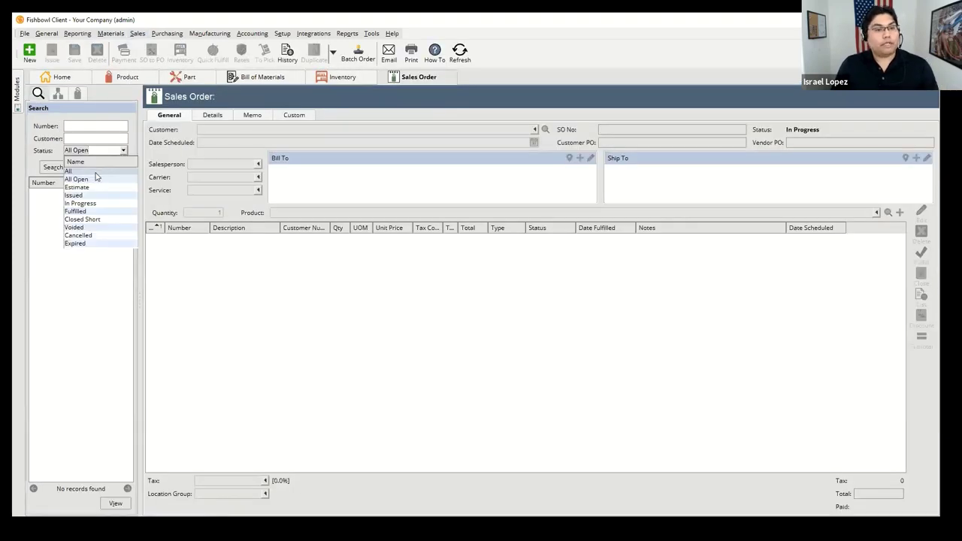
Step: List all 765 sales orders, inspect a fulfilled order totaling $12,537.27, then open Purchase Orders
{"action": "left_click", "coordinate": [95, 172]}
{"action": "left_click_drag", "start_coordinate": [141, 200], "coordinate": [213, 197]}
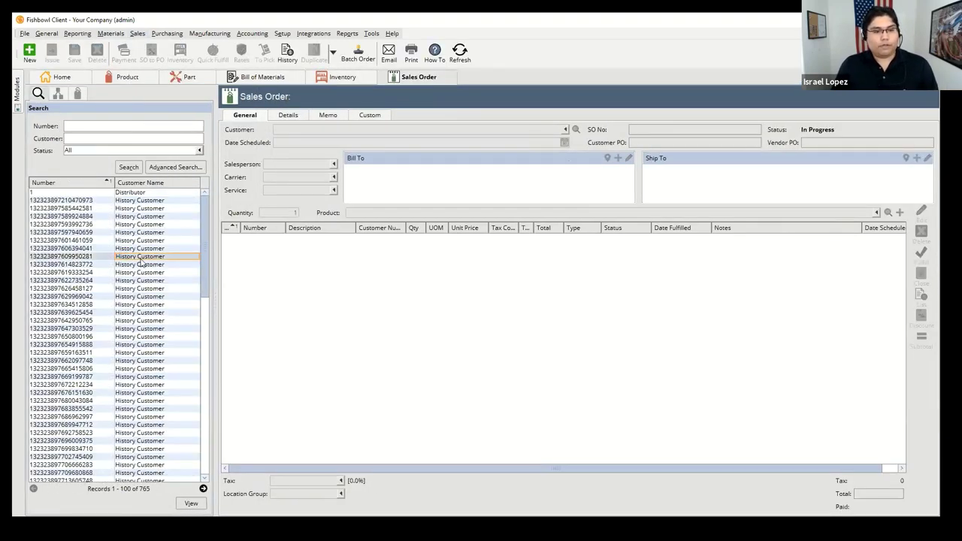
{"action": "left_click", "coordinate": [140, 258]}
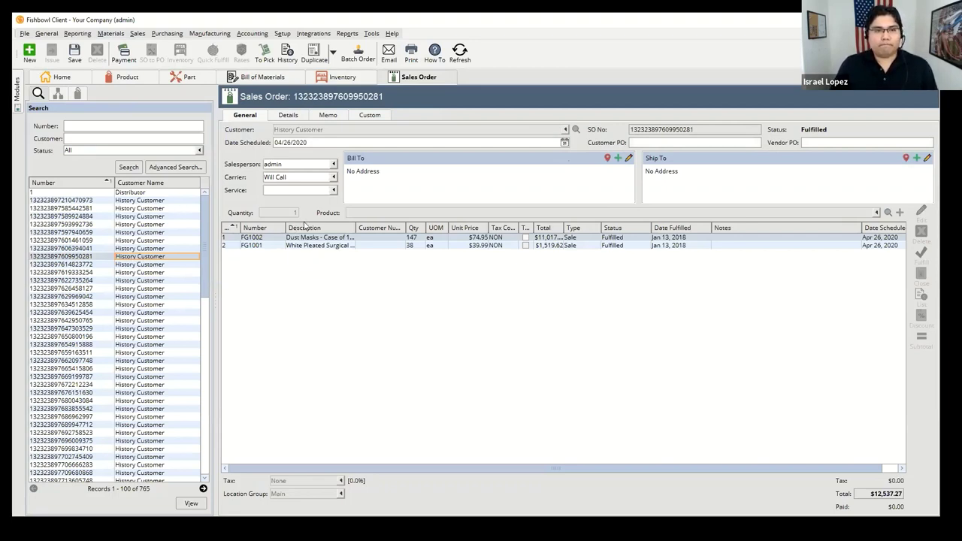
{"action": "left_click", "coordinate": [167, 34]}
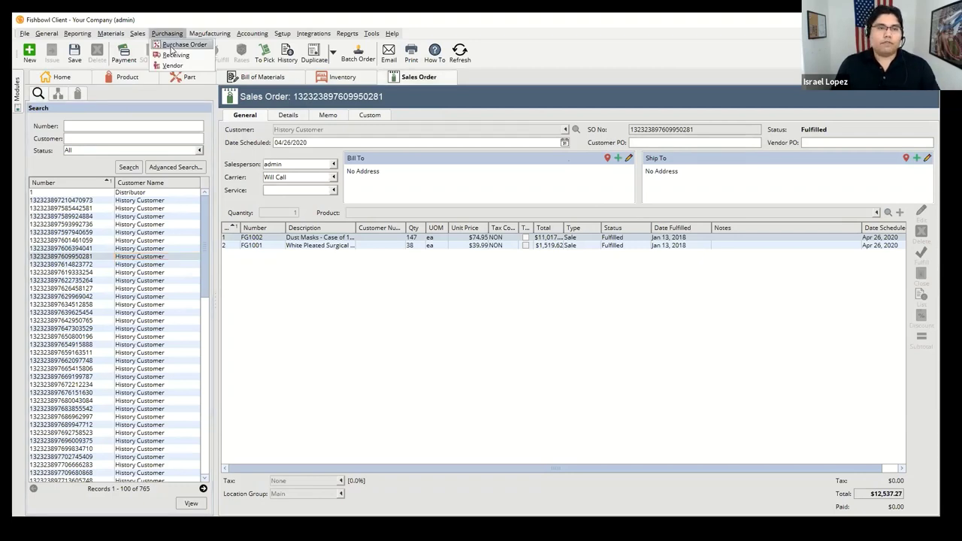
{"action": "left_click", "coordinate": [181, 45]}
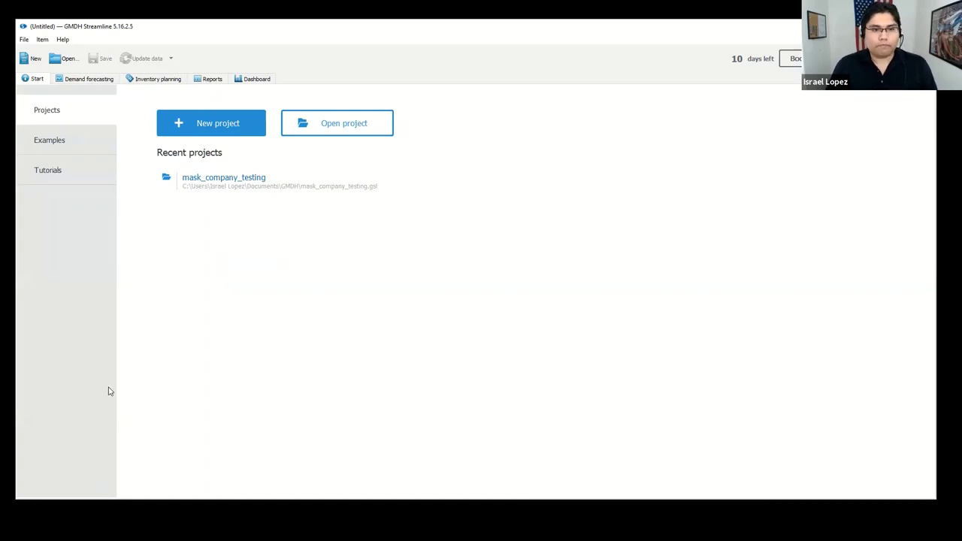
Step: Start a new Streamline project with Fishbowl as the data source
{"action": "left_click", "coordinate": [214, 132]}
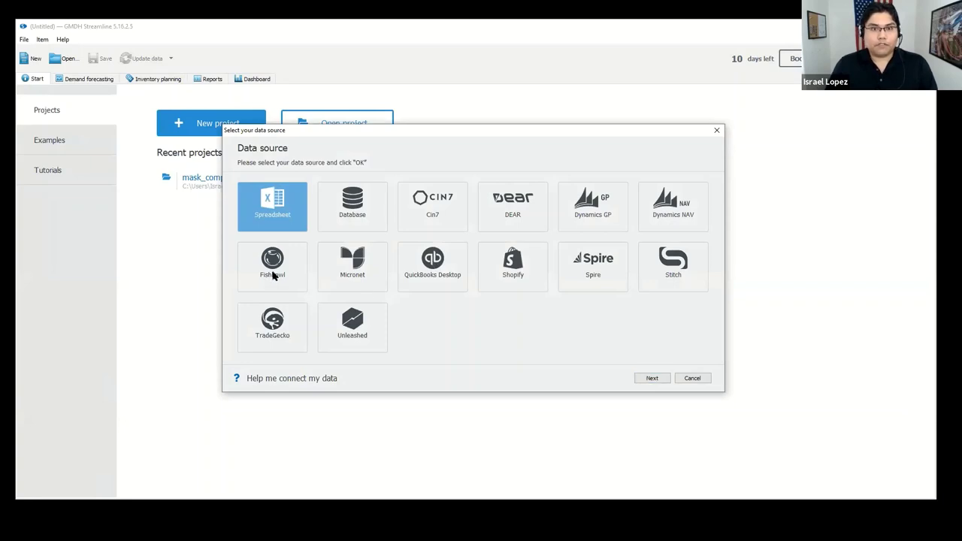
{"action": "left_click", "coordinate": [272, 275]}
{"action": "left_click", "coordinate": [648, 377]}
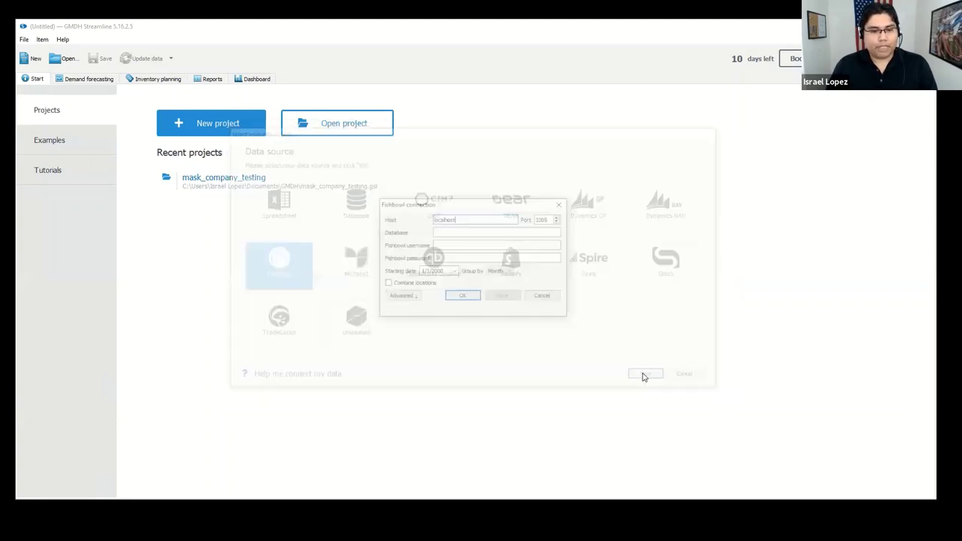
Step: Connect to database mask_company using the Fishbowl username and password
{"action": "left_click", "coordinate": [458, 238]}
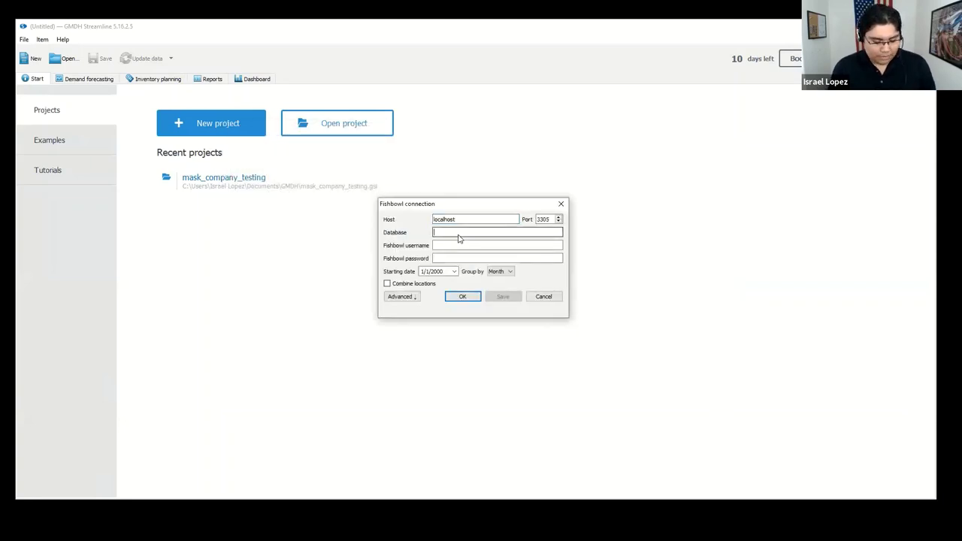
{"action": "type", "text": "mask_"}
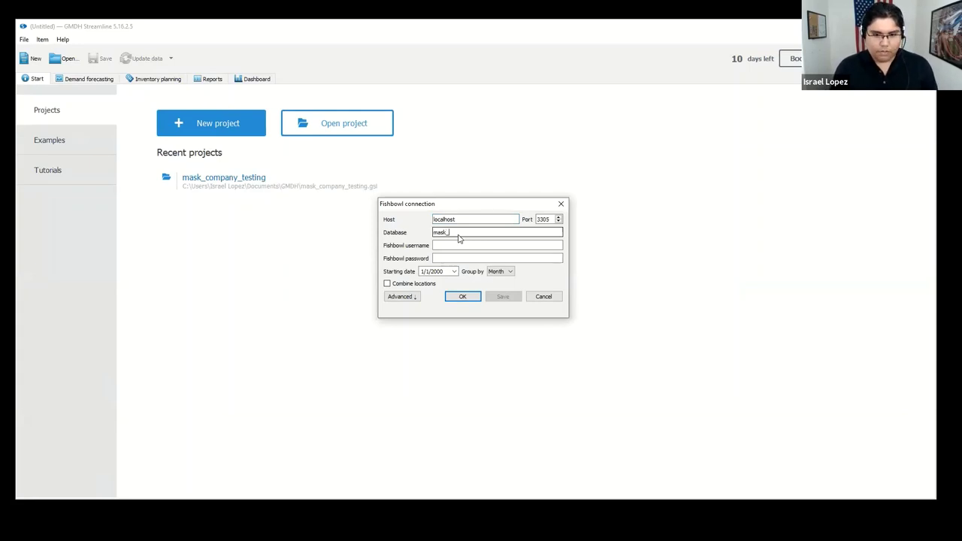
{"action": "type", "text": "company"}
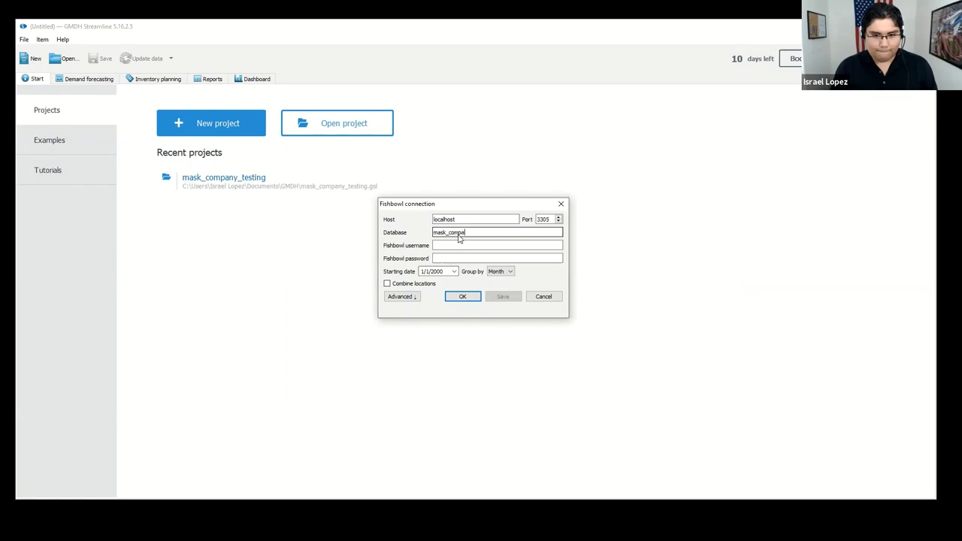
{"action": "key", "text": "Tab"}
{"action": "type", "text": "admin"}
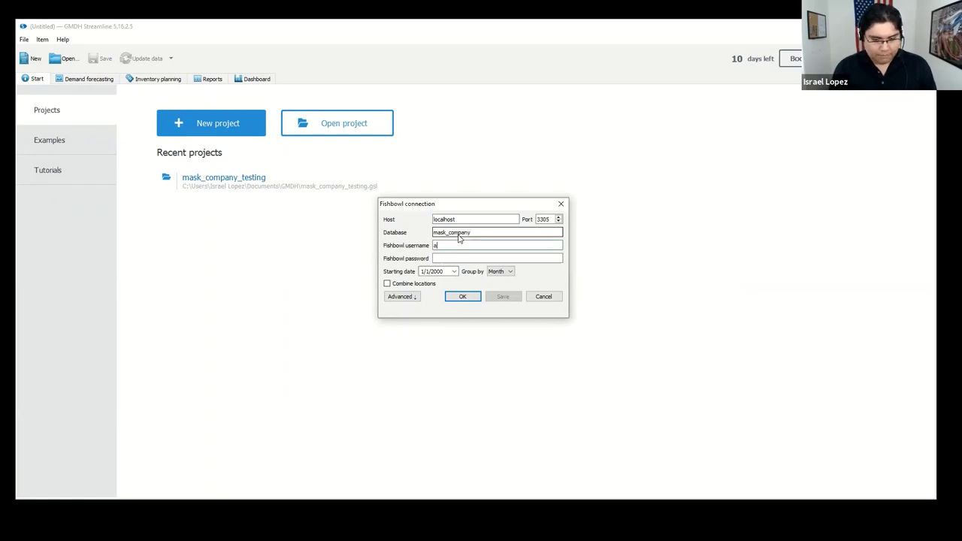
{"action": "key", "text": "Tab"}
{"action": "type", "text": "•••••"}
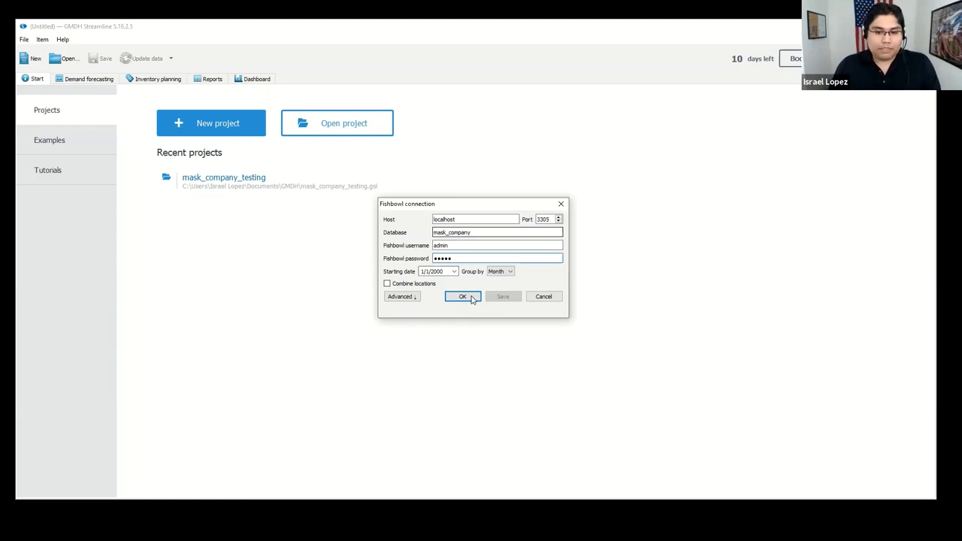
{"action": "left_click", "coordinate": [472, 299]}
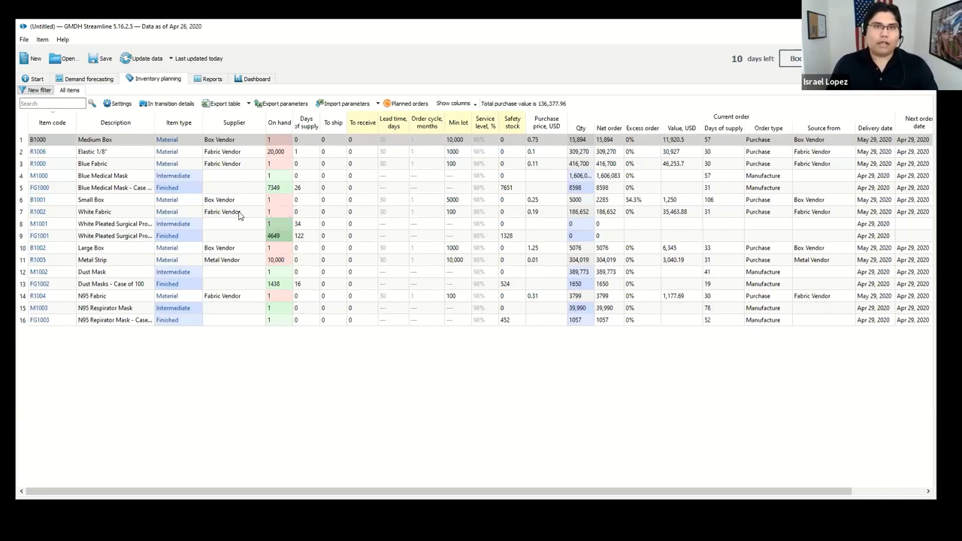
Step: Sort the 16 Inventory planning items by the On hand column, descending
{"action": "left_click", "coordinate": [277, 131]}
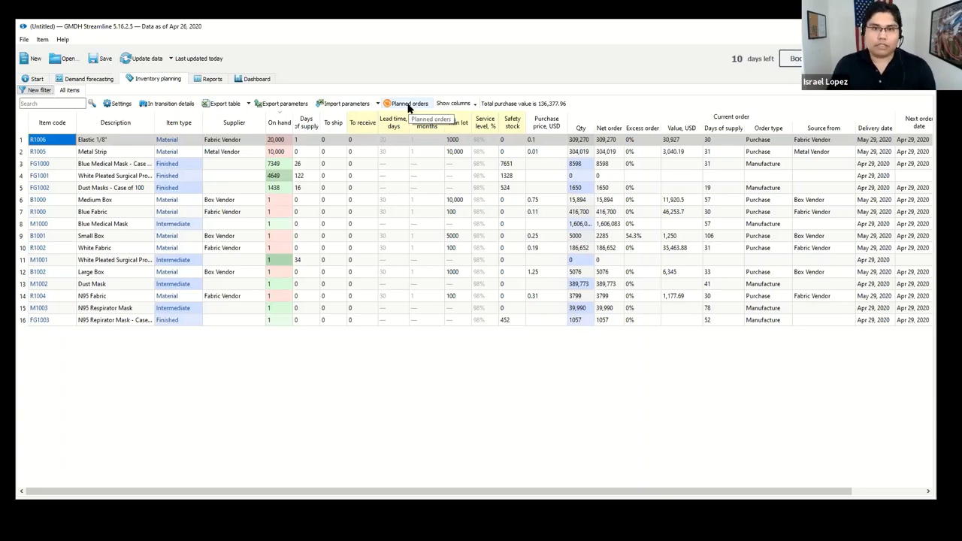
Step: Create the eight previewed planned purchase orders, confirm, and sort items by Qty descending
{"action": "left_click", "coordinate": [409, 107]}
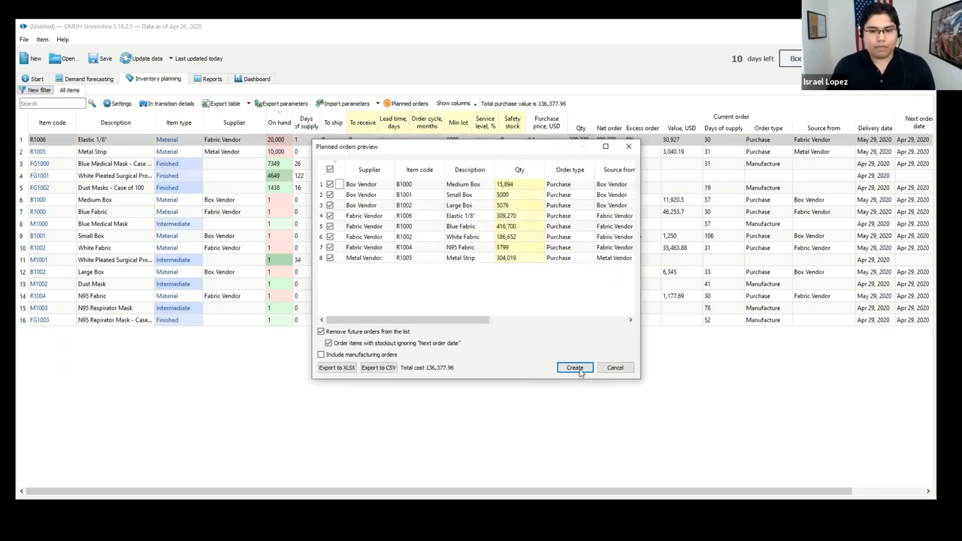
{"action": "left_click", "coordinate": [583, 371]}
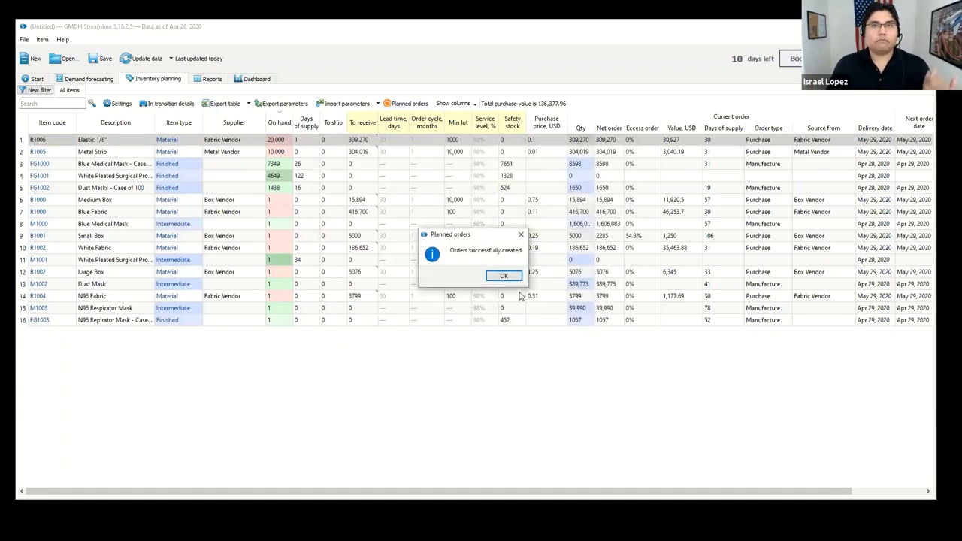
{"action": "left_click", "coordinate": [505, 277]}
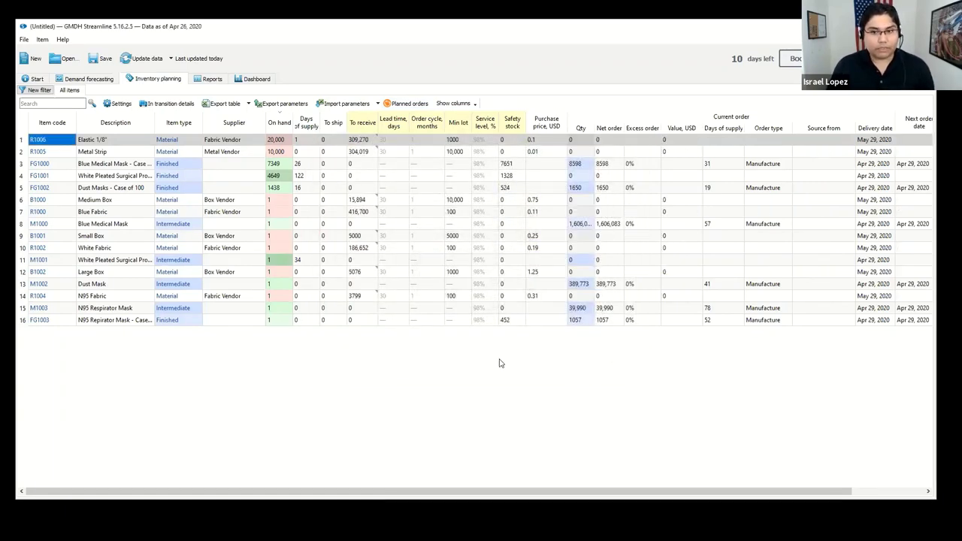
{"action": "left_click", "coordinate": [581, 128]}
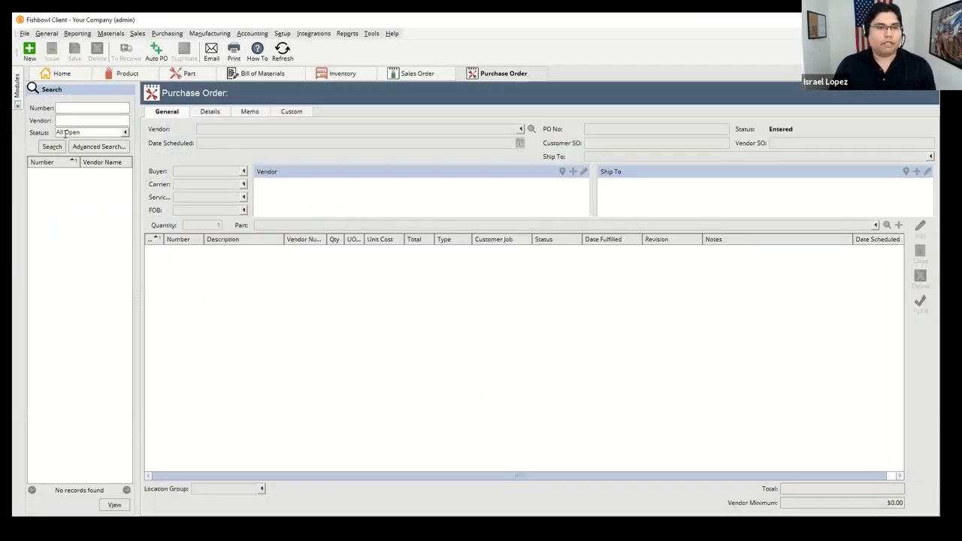
Step: Search the open purchase orders and open the Fabric Vendor and Box Vendor POs
{"action": "left_click", "coordinate": [52, 146]}
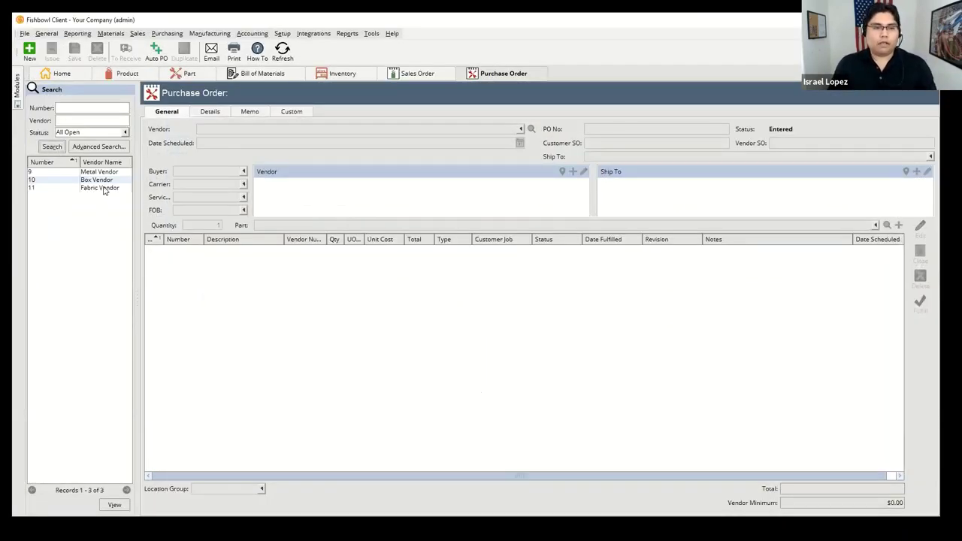
{"action": "left_click", "coordinate": [105, 188]}
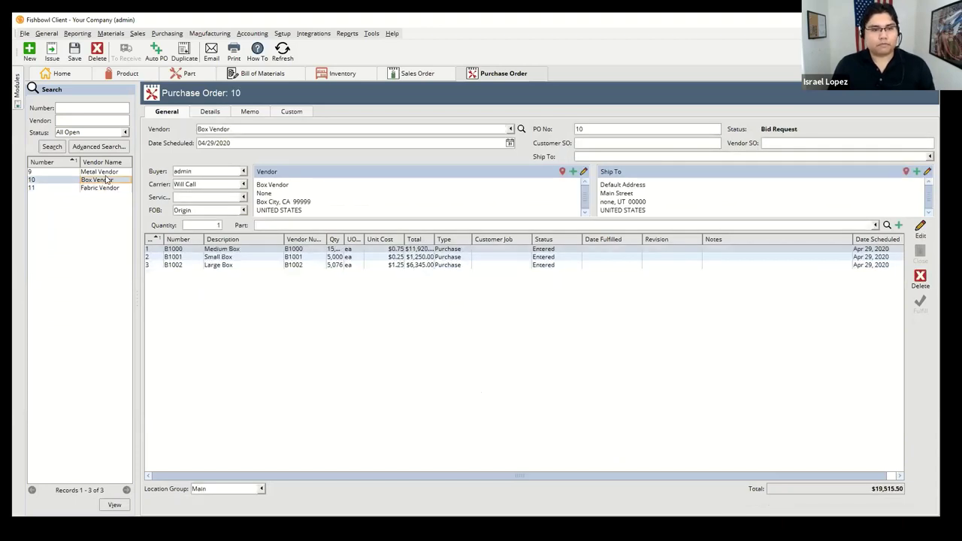
{"action": "left_click", "coordinate": [105, 172]}
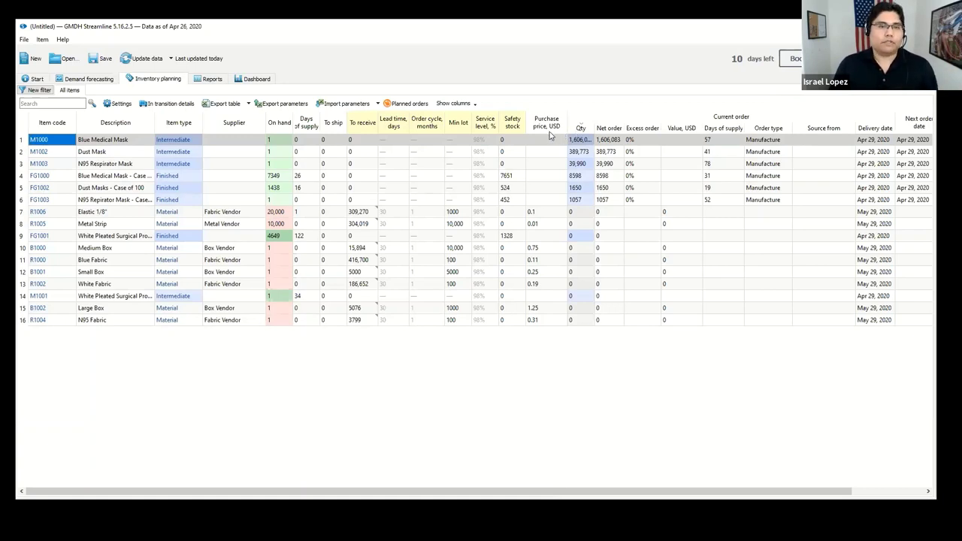
Step: Show FG1000's demand forecast, scroll across its grid, then advance to the Key Takeaways slide
{"action": "left_click", "coordinate": [94, 81]}
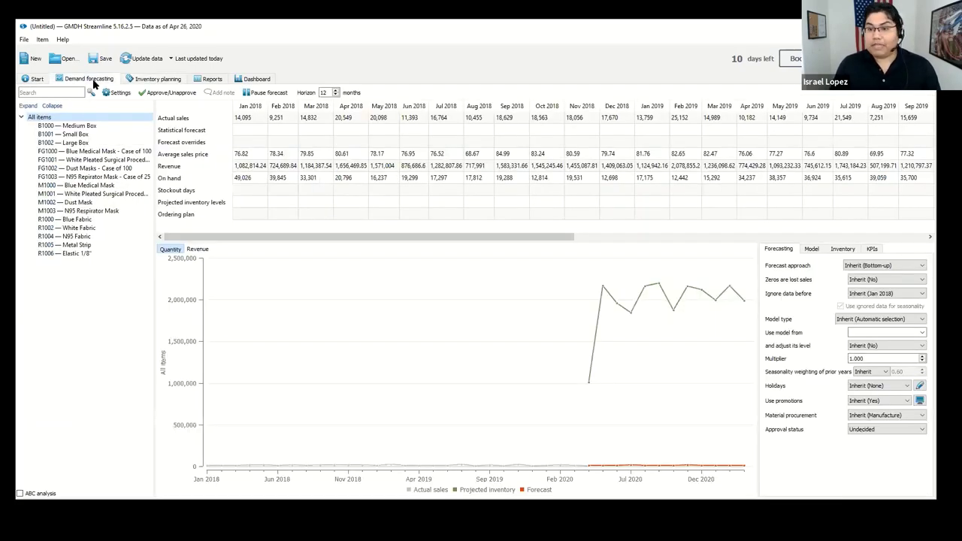
{"action": "left_click", "coordinate": [90, 152]}
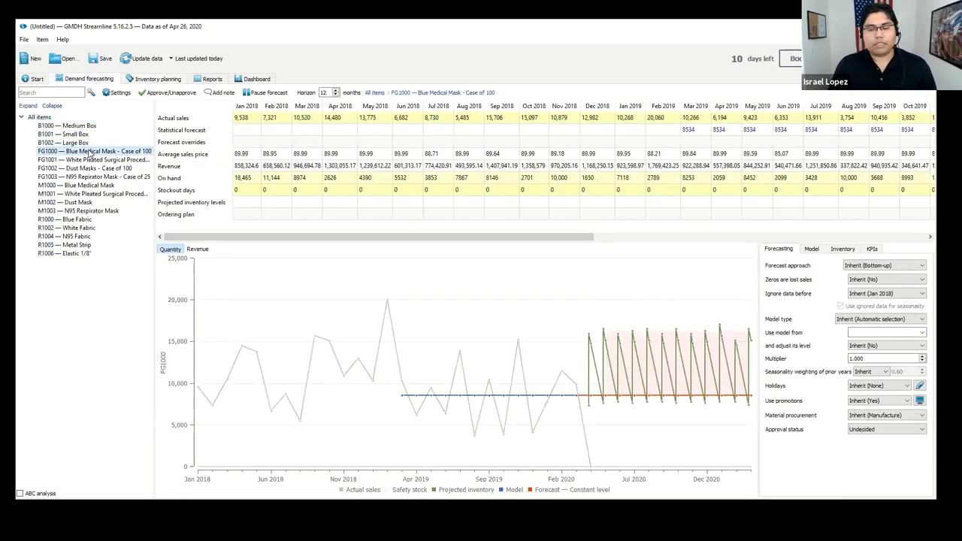
{"action": "left_click_drag", "start_coordinate": [475, 240], "coordinate": [832, 248]}
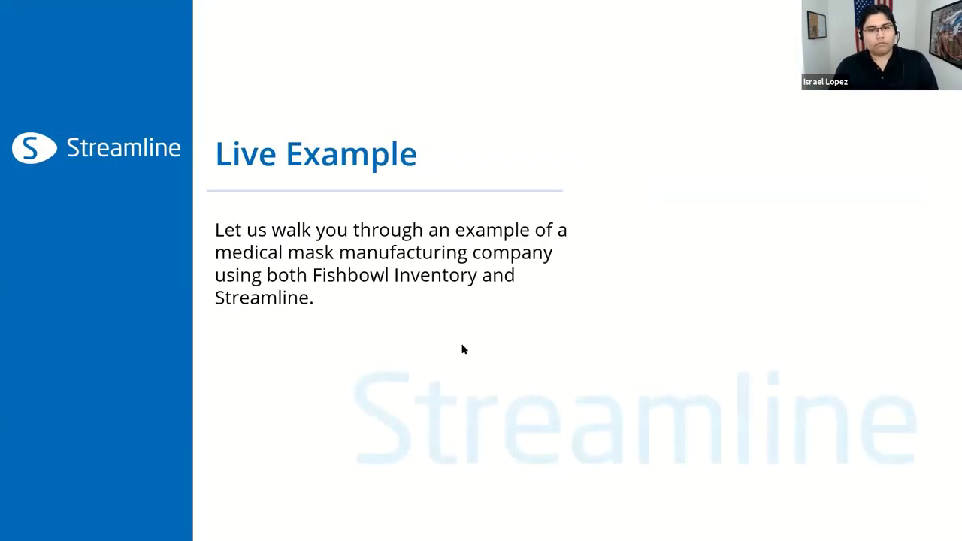
{"action": "left_click", "coordinate": [554, 326]}
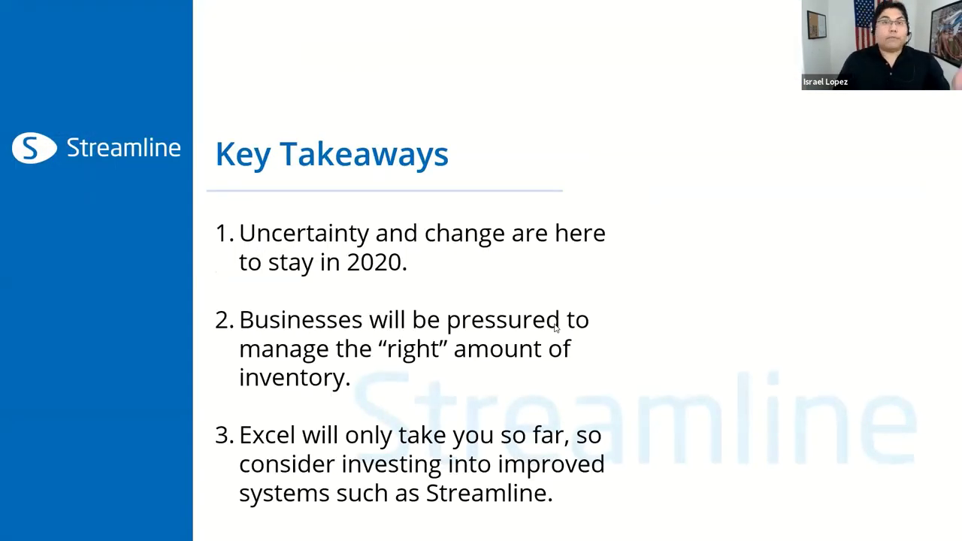